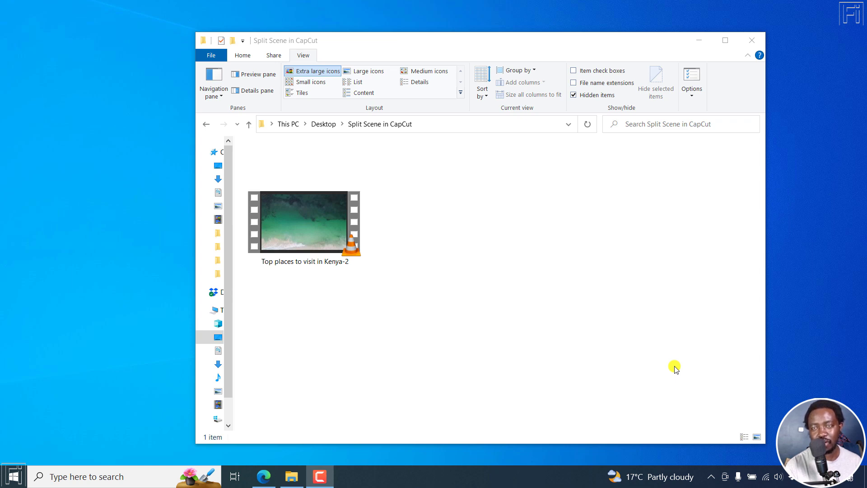
# Preview the Kenya travel video in VLC, skipping ahead to the antelope scene, then close the player.
pyautogui.click(316, 234)
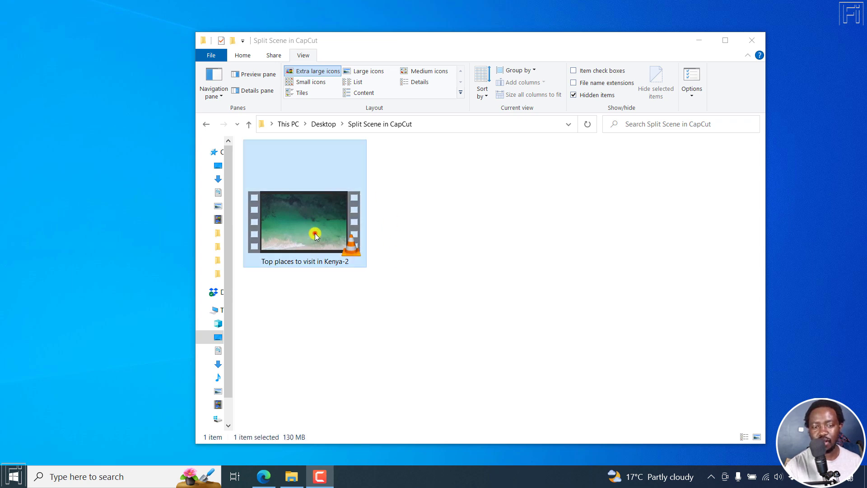
pyautogui.doubleClick(316, 234)
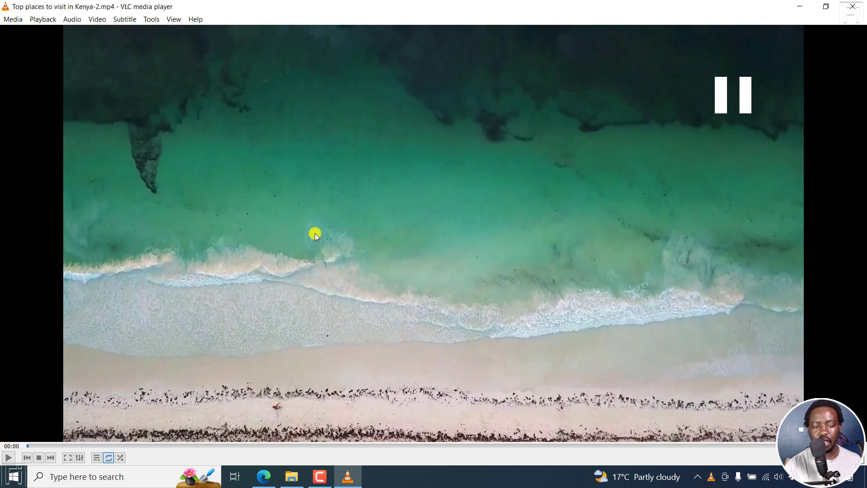
pyautogui.click(304, 445)
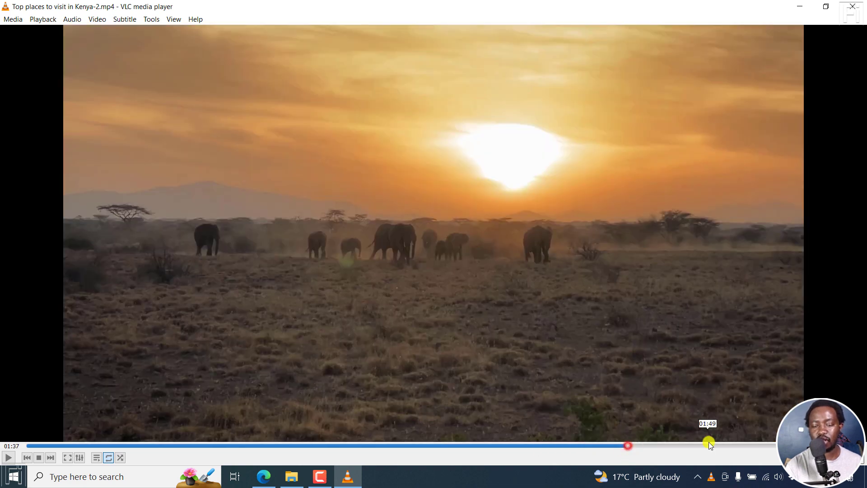
pyautogui.click(709, 444)
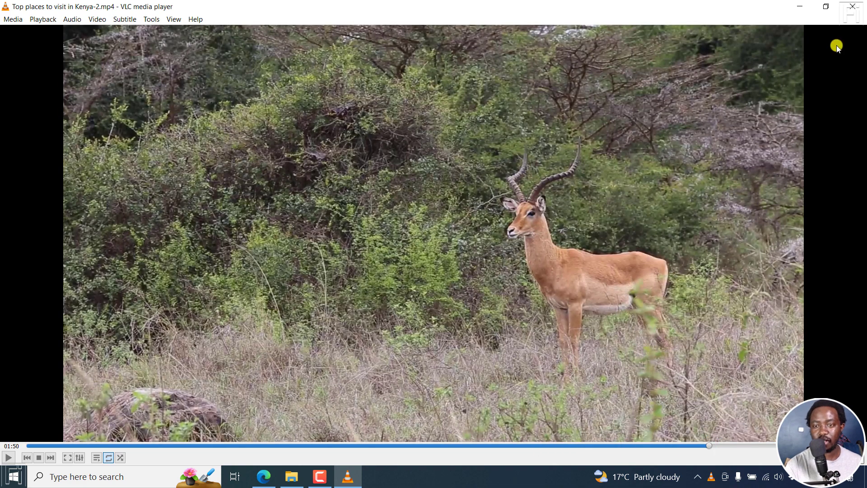
pyautogui.click(852, 6)
# Launch CapCut from the Start menu's recent apps.
pyautogui.click(524, 218)
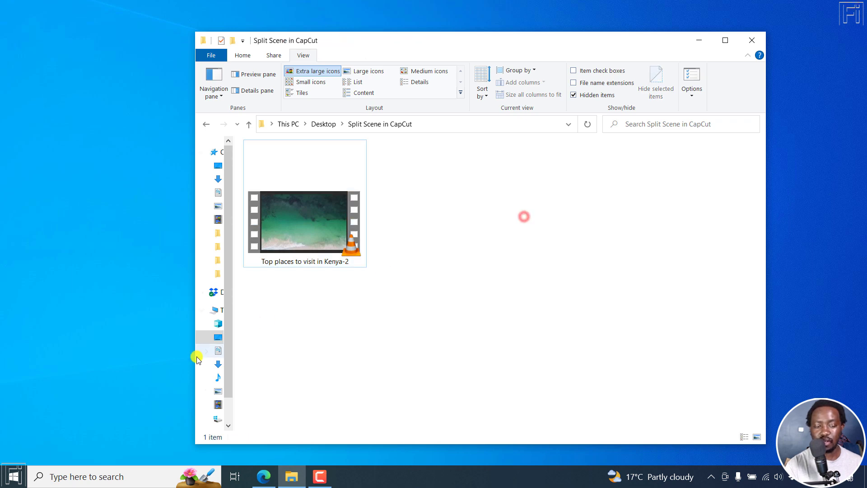
pyautogui.click(101, 476)
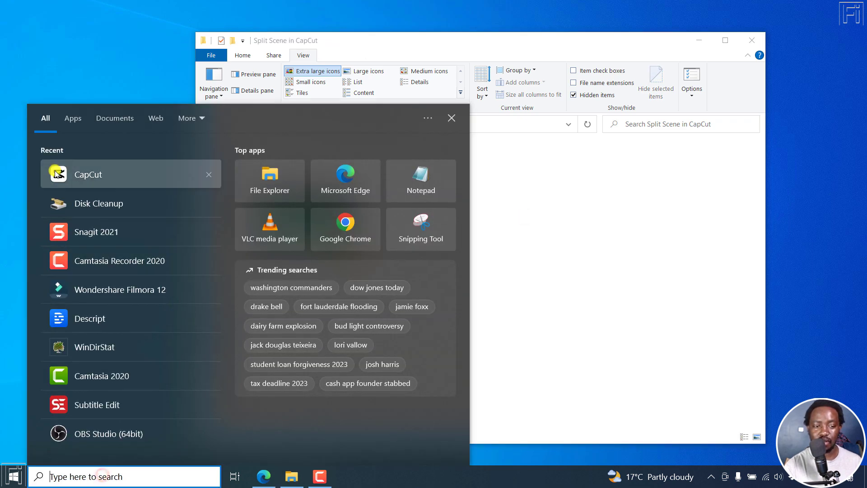
pyautogui.click(59, 174)
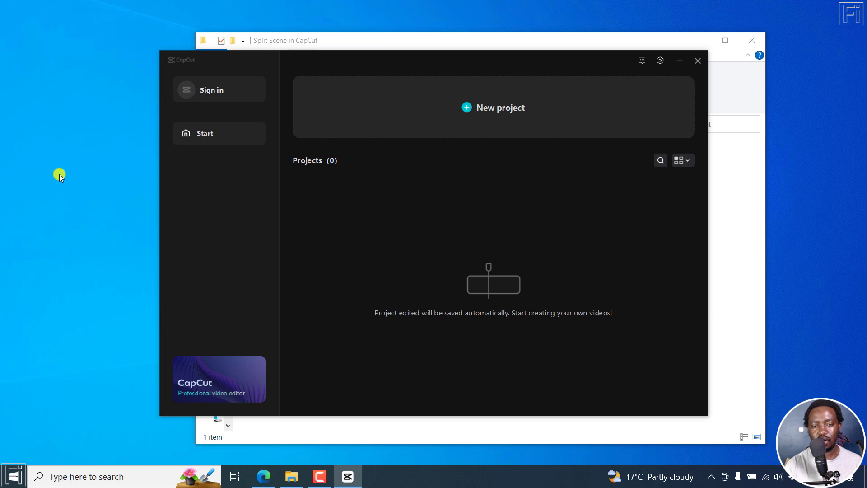
# Start a new project and drag the Kenya video from File Explorer into the Media panel.
pyautogui.click(474, 108)
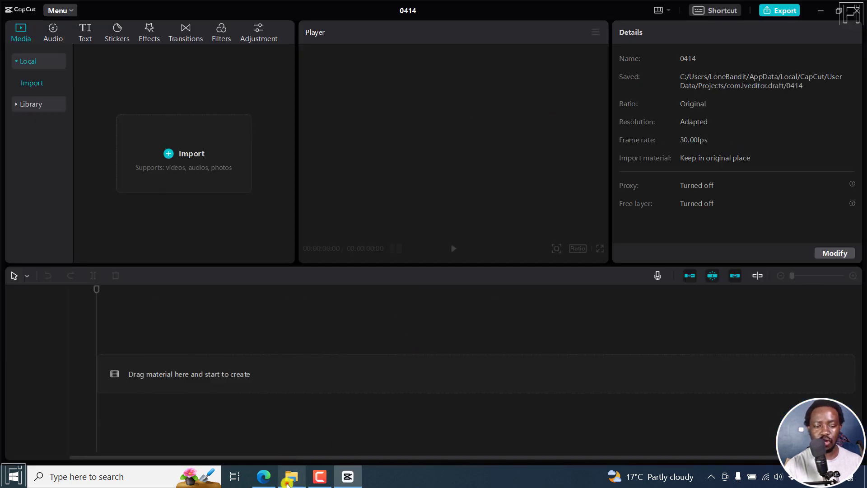
pyautogui.click(291, 476)
pyautogui.moveTo(304, 224); pyautogui.dragTo(163, 173)
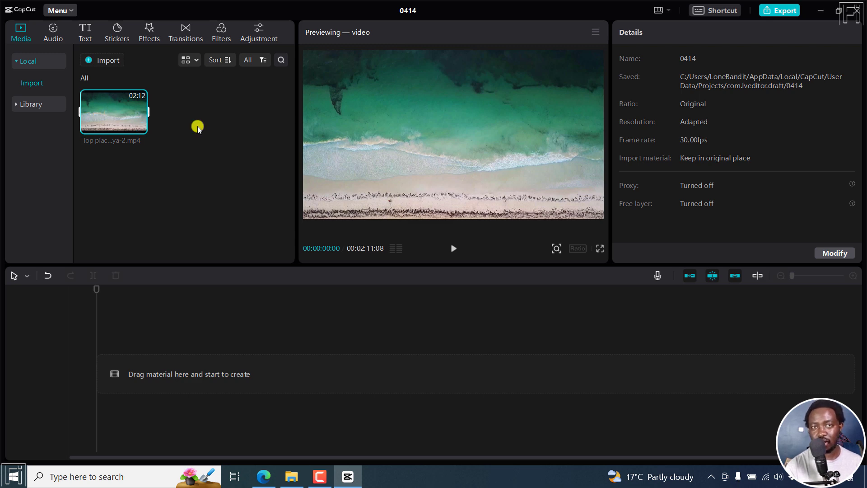
pyautogui.moveTo(125, 124)
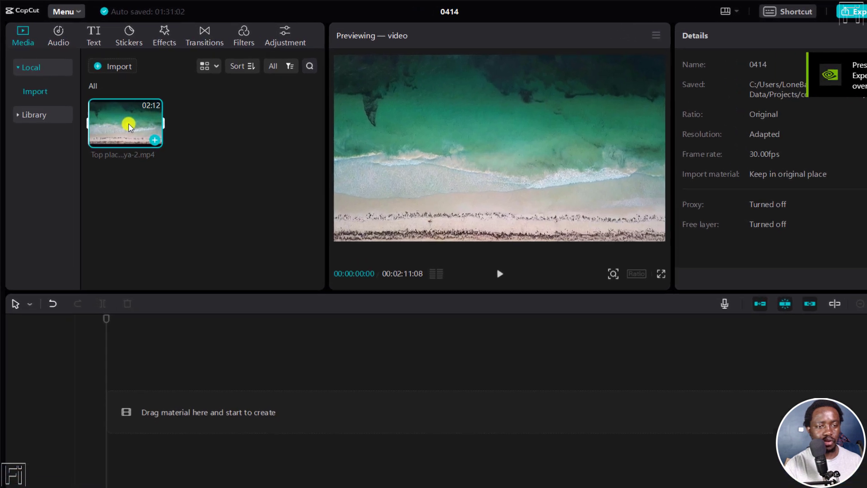
# Run Split scene on the media clip, producing five scene clips, then return to the All media view.
pyautogui.rightClick(117, 115)
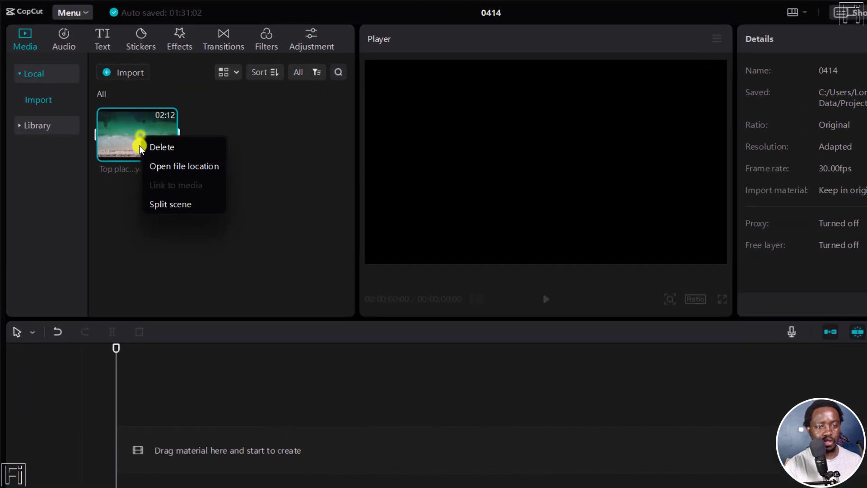
pyautogui.click(163, 205)
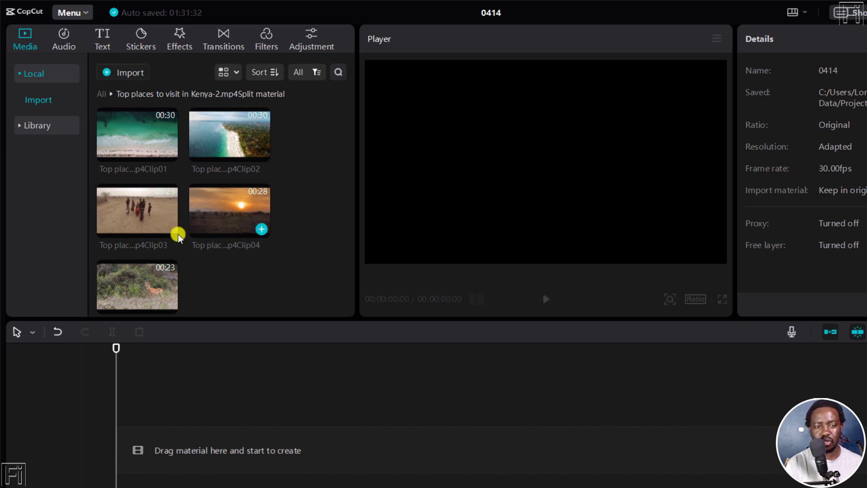
pyautogui.click(101, 94)
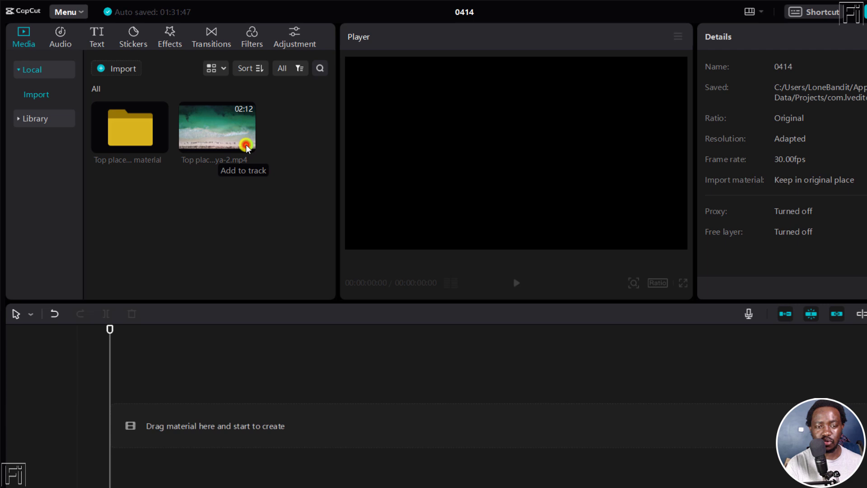
# Add the full Kenya video to the timeline and split the timeline clip into its five scenes.
pyautogui.click(250, 149)
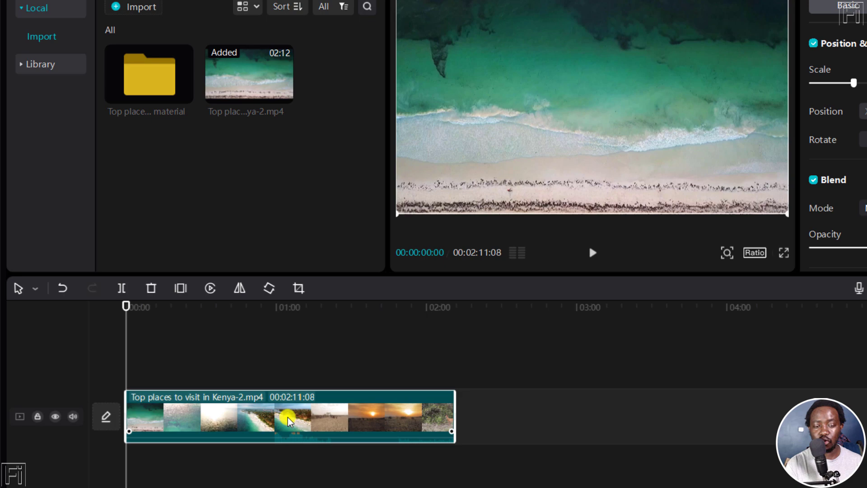
pyautogui.rightClick(254, 424)
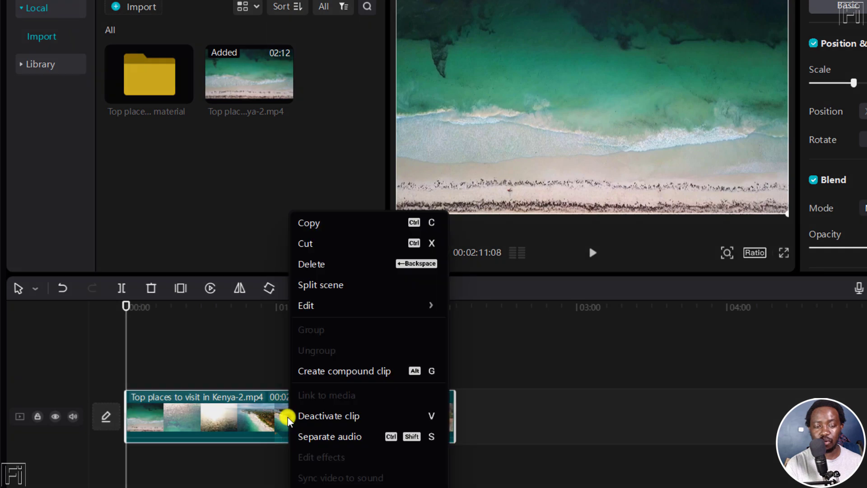
pyautogui.click(334, 286)
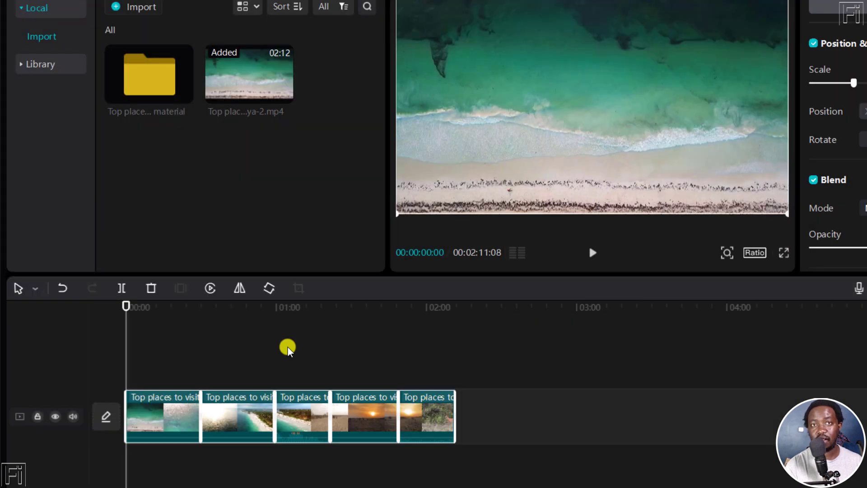
# Select each of the five scene clips on the timeline in turn.
pyautogui.click(175, 410)
pyautogui.click(248, 418)
pyautogui.click(303, 419)
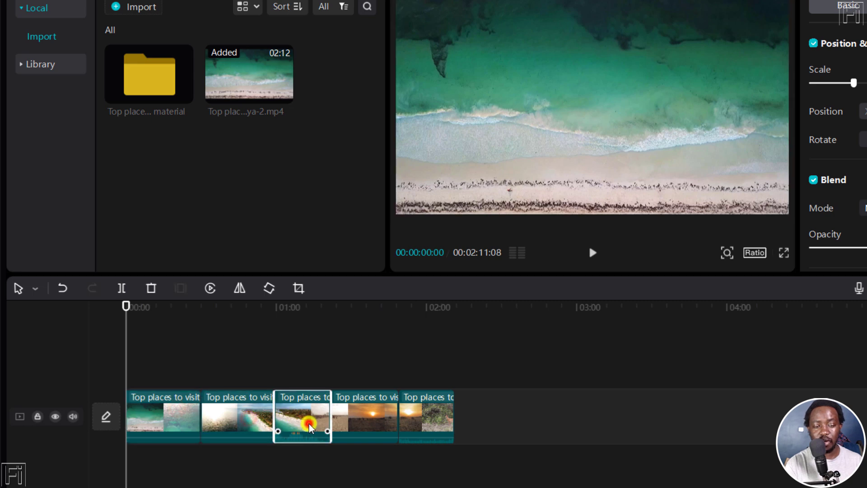
pyautogui.click(366, 419)
pyautogui.click(415, 421)
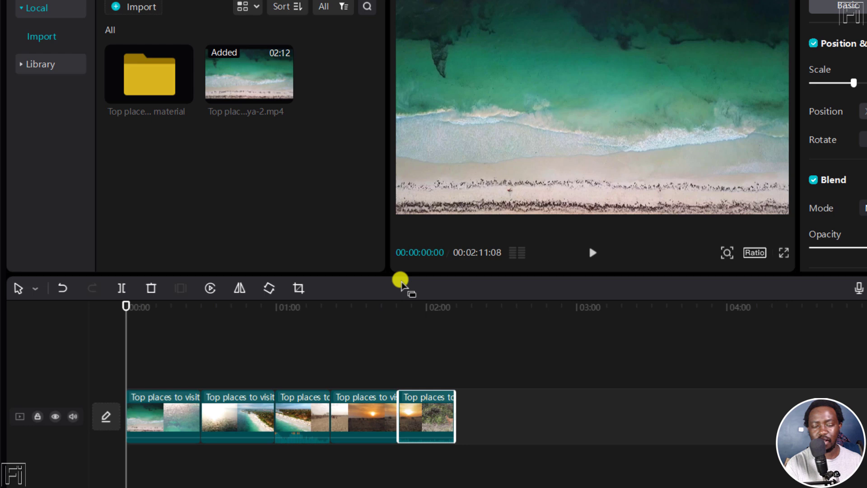
# Move the second, sunset-and-antelope and opening beach clips up onto a second track.
pyautogui.moveTo(231, 415); pyautogui.dragTo(240, 371)
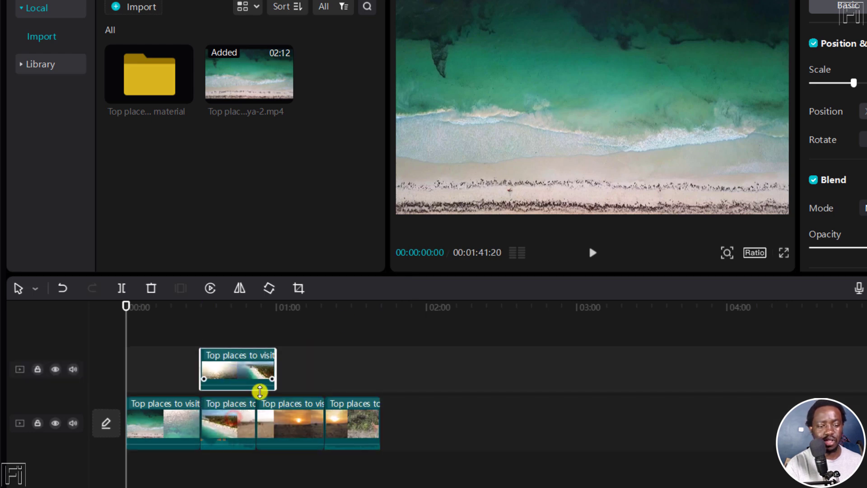
pyautogui.moveTo(349, 413); pyautogui.dragTo(358, 370)
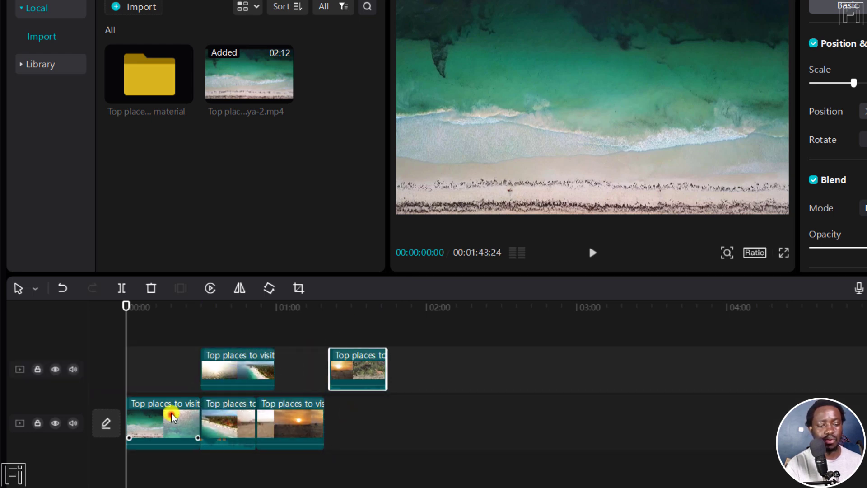
pyautogui.moveTo(172, 415); pyautogui.dragTo(166, 370)
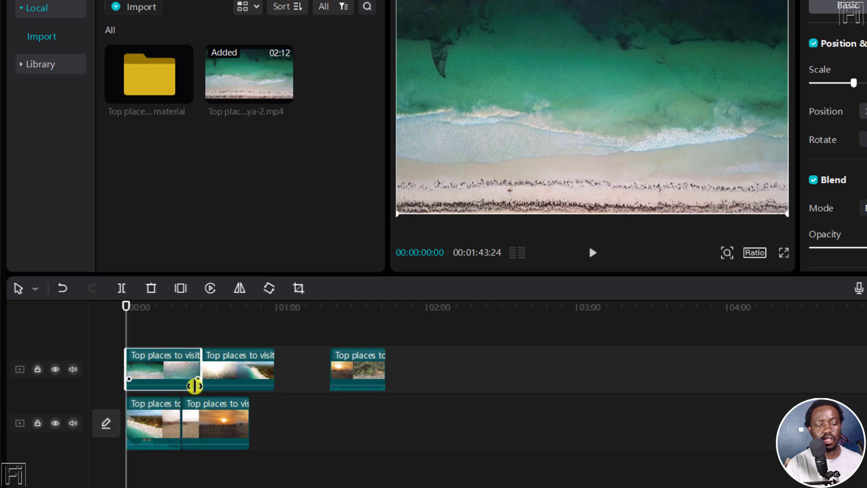
# Bring the upper-track clips back down to the main track in a new order, ending with the beach clip.
pyautogui.moveTo(248, 369)
pyautogui.mouseDown()
pyautogui.moveTo(300, 424)
pyautogui.moveTo(203, 422)
pyautogui.moveTo(264, 362)
pyautogui.mouseUp()
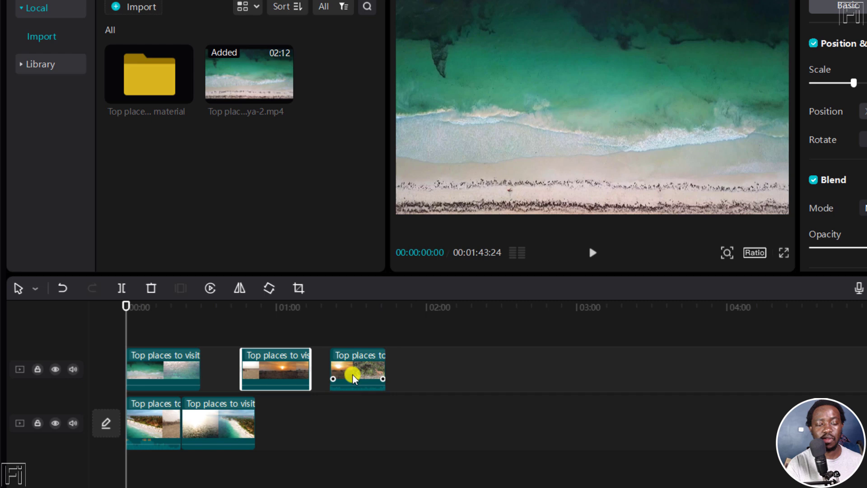
pyautogui.moveTo(353, 376); pyautogui.dragTo(283, 420)
pyautogui.moveTo(279, 366)
pyautogui.mouseDown()
pyautogui.moveTo(353, 428)
pyautogui.moveTo(346, 423)
pyautogui.mouseUp()
pyautogui.moveTo(163, 369); pyautogui.dragTo(441, 421)
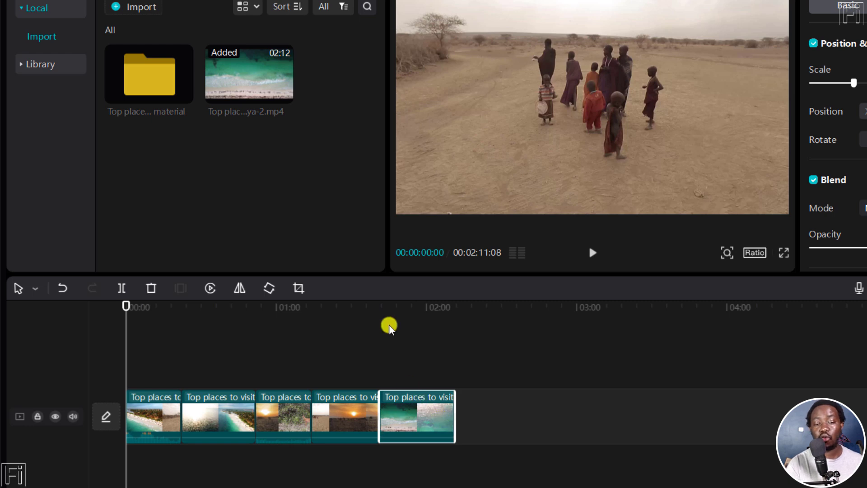
pyautogui.click(144, 337)
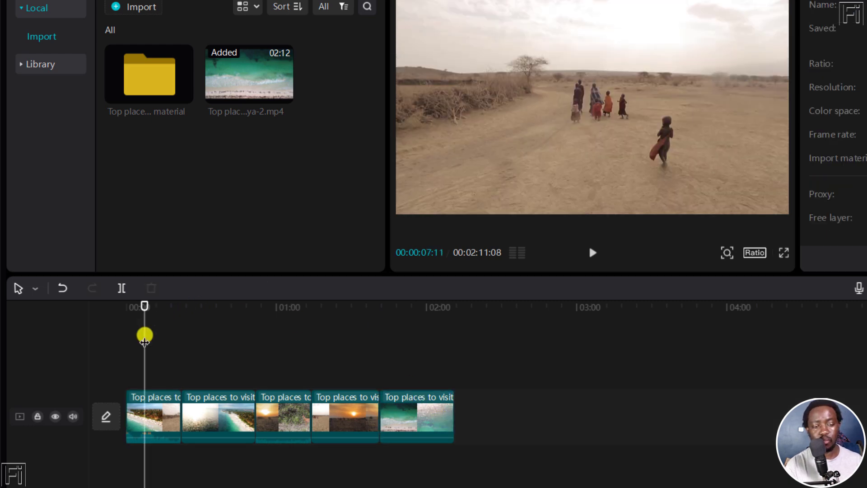
pyautogui.moveTo(145, 307)
pyautogui.mouseDown()
pyautogui.moveTo(256, 307)
pyautogui.moveTo(206, 312)
pyautogui.mouseUp()
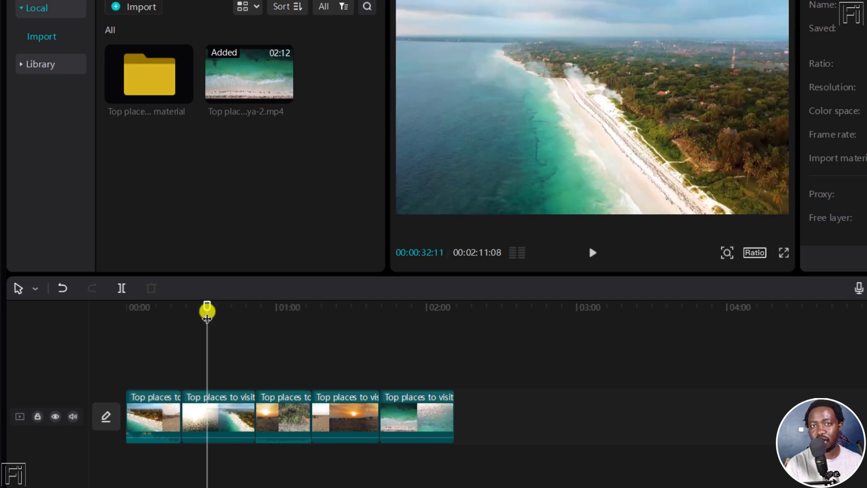